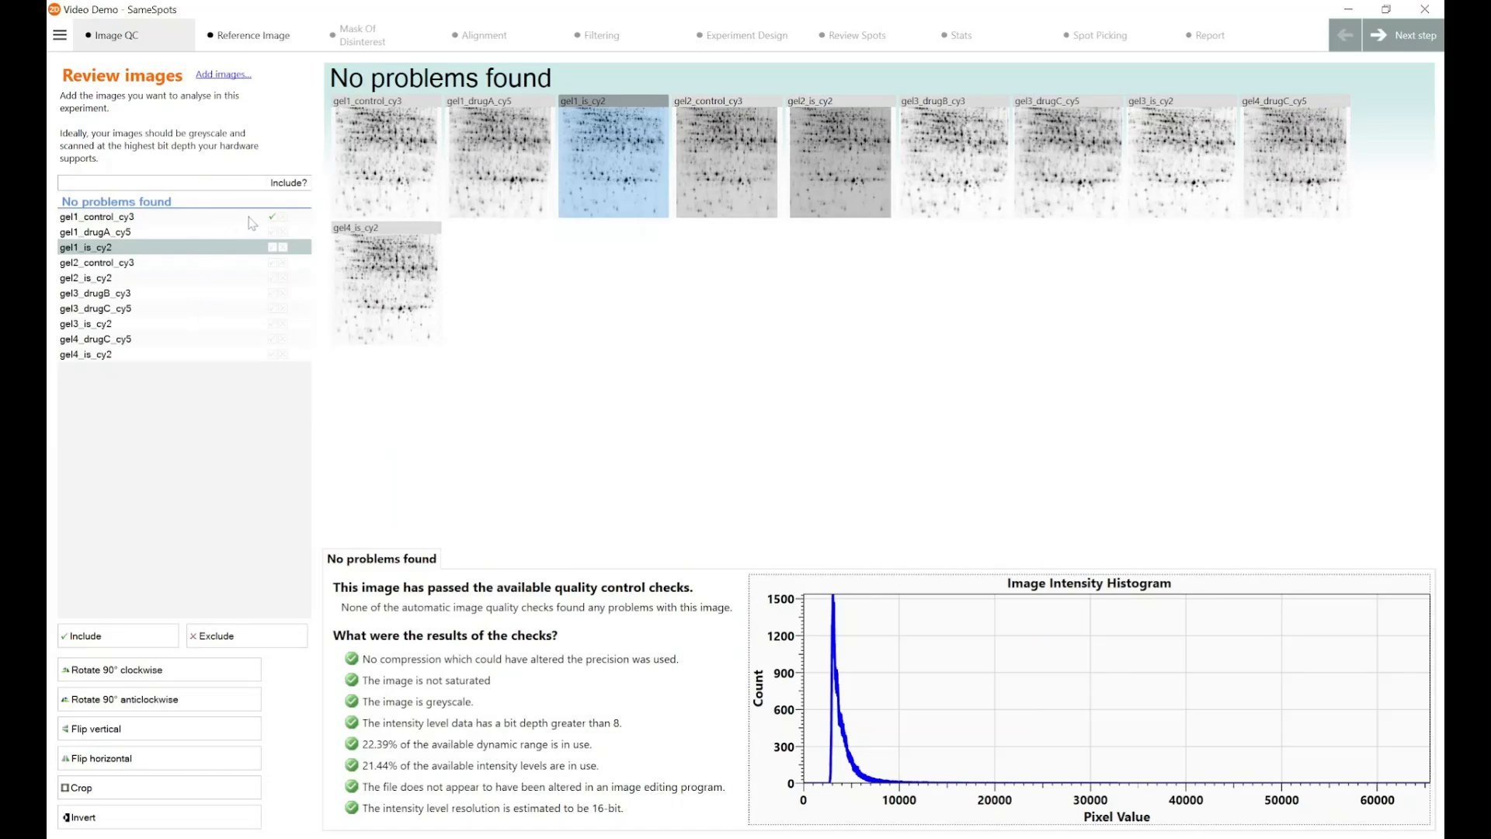
# - Display the QC checks and intensity histogram for gel1_control_cy3, passing all automatic checks
pyautogui.click(277, 219)
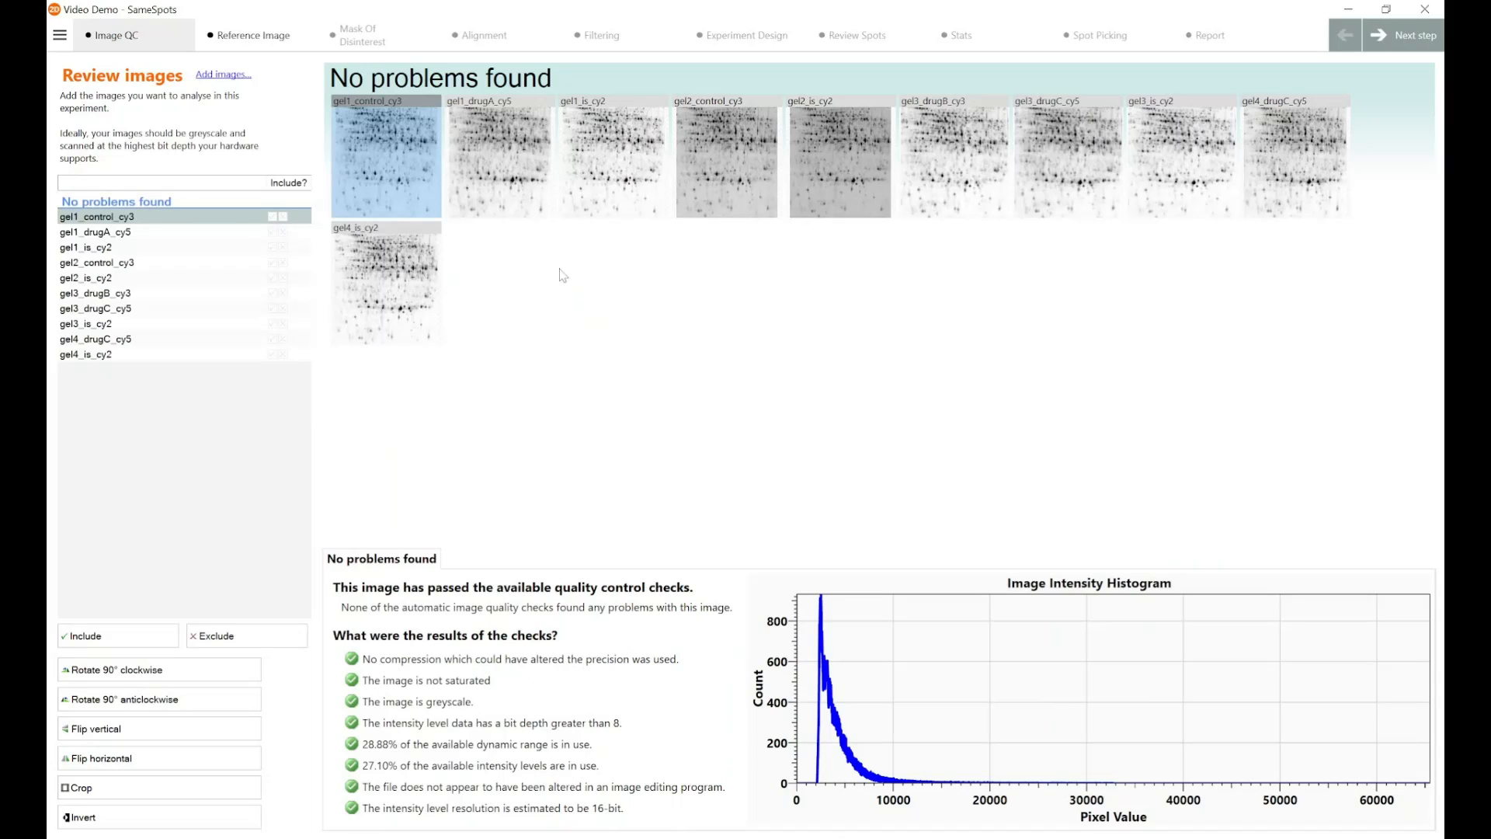
pyautogui.click(521, 208)
pyautogui.click(592, 195)
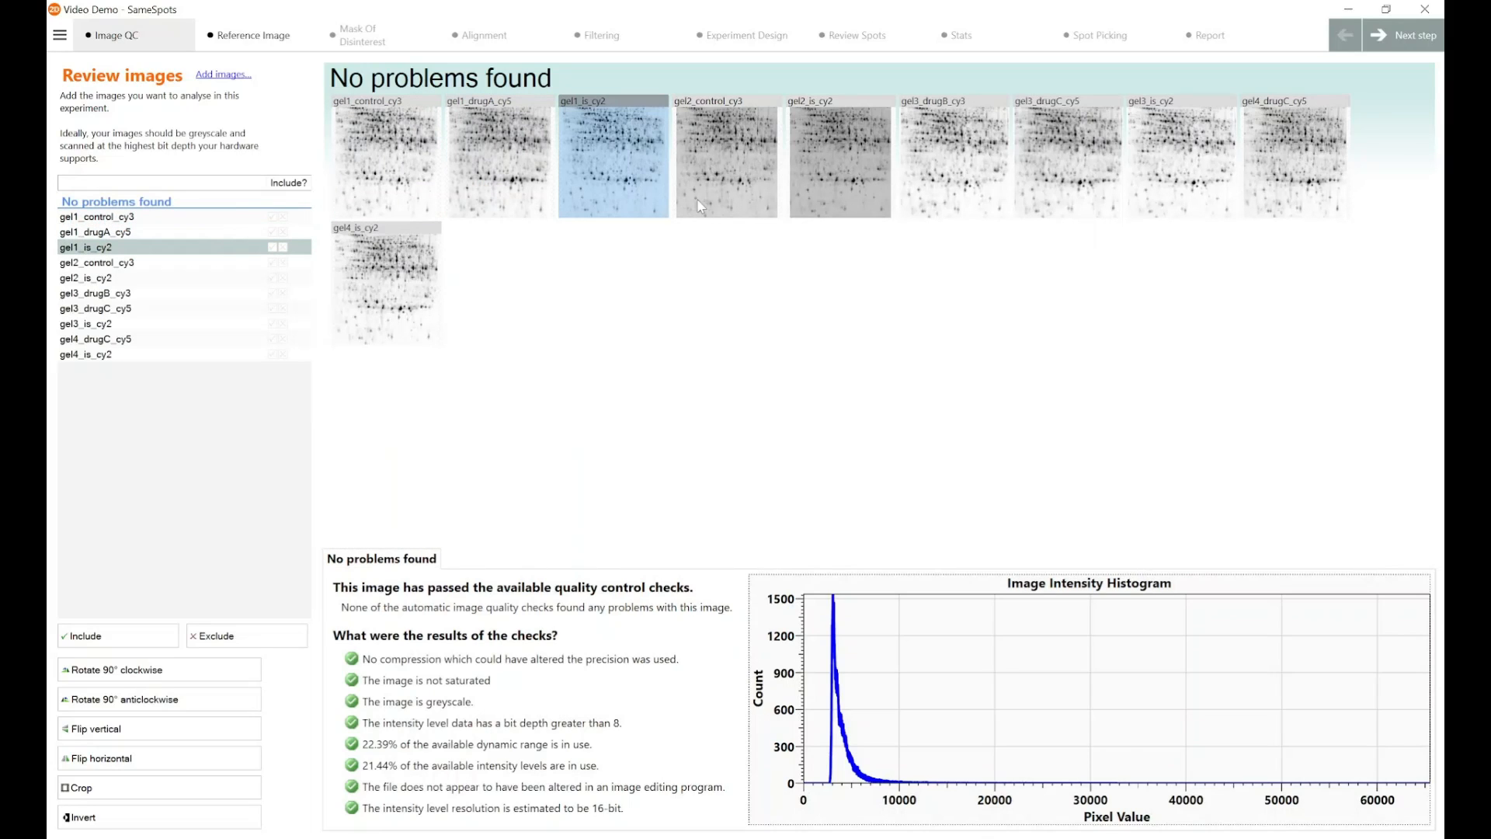
pyautogui.click(397, 172)
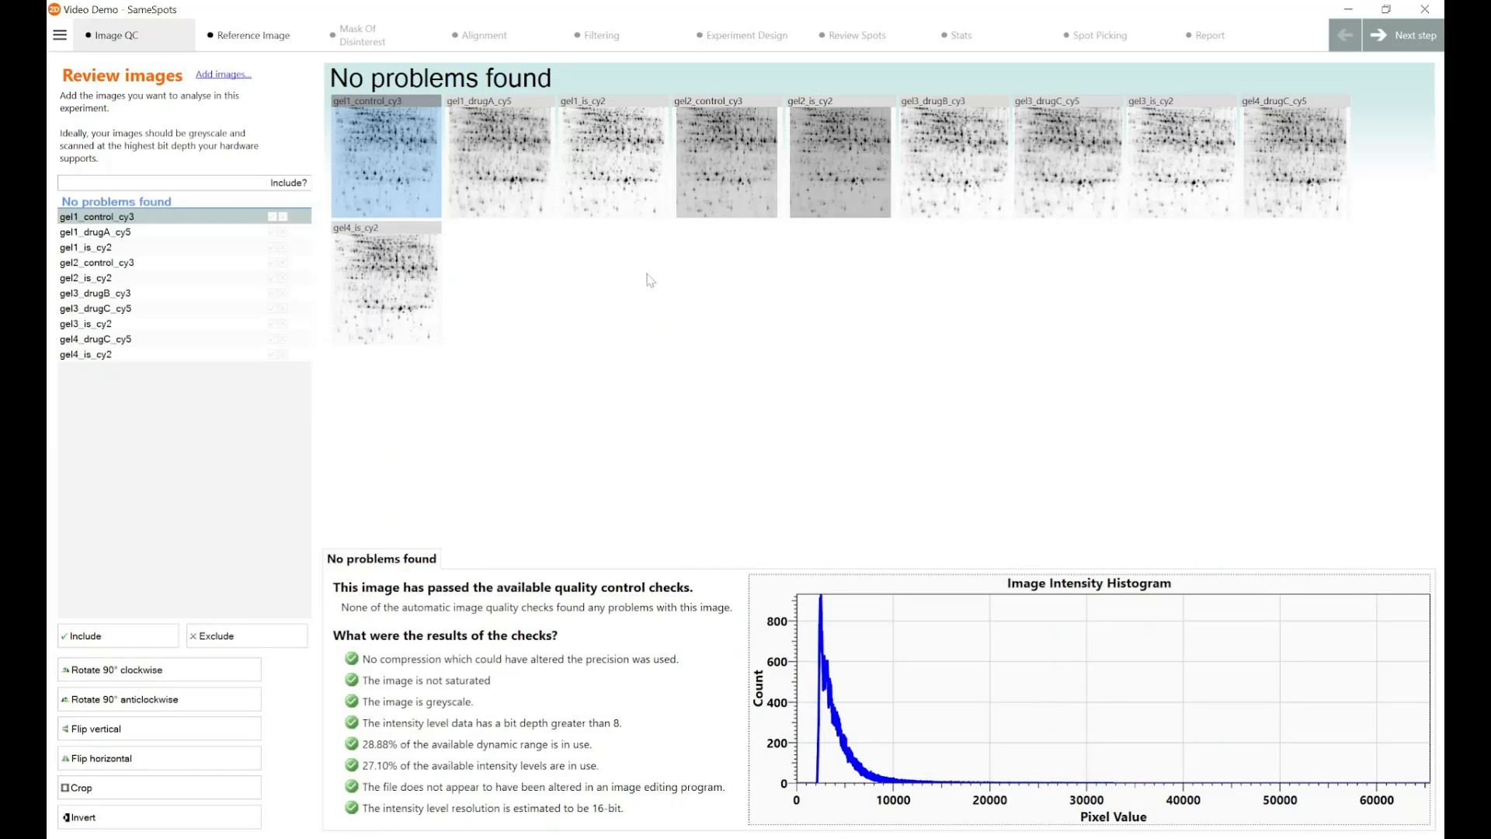
# - Review QC results for gel1_is_cy2, gel2_control_cy3 and gel2_is_cy2 in turn, each passing all checks
pyautogui.click(630, 174)
pyautogui.click(738, 184)
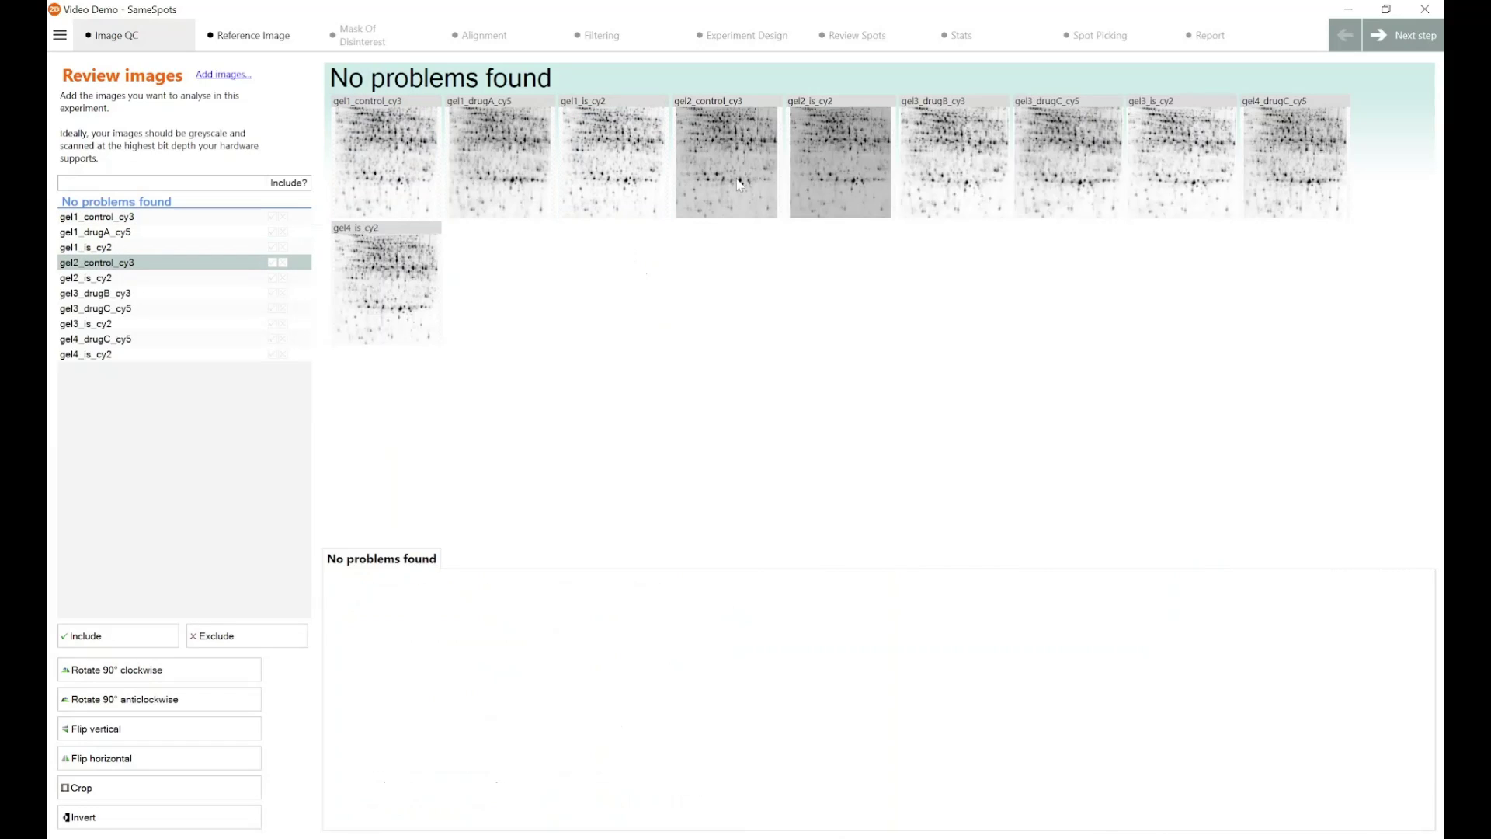
pyautogui.click(827, 184)
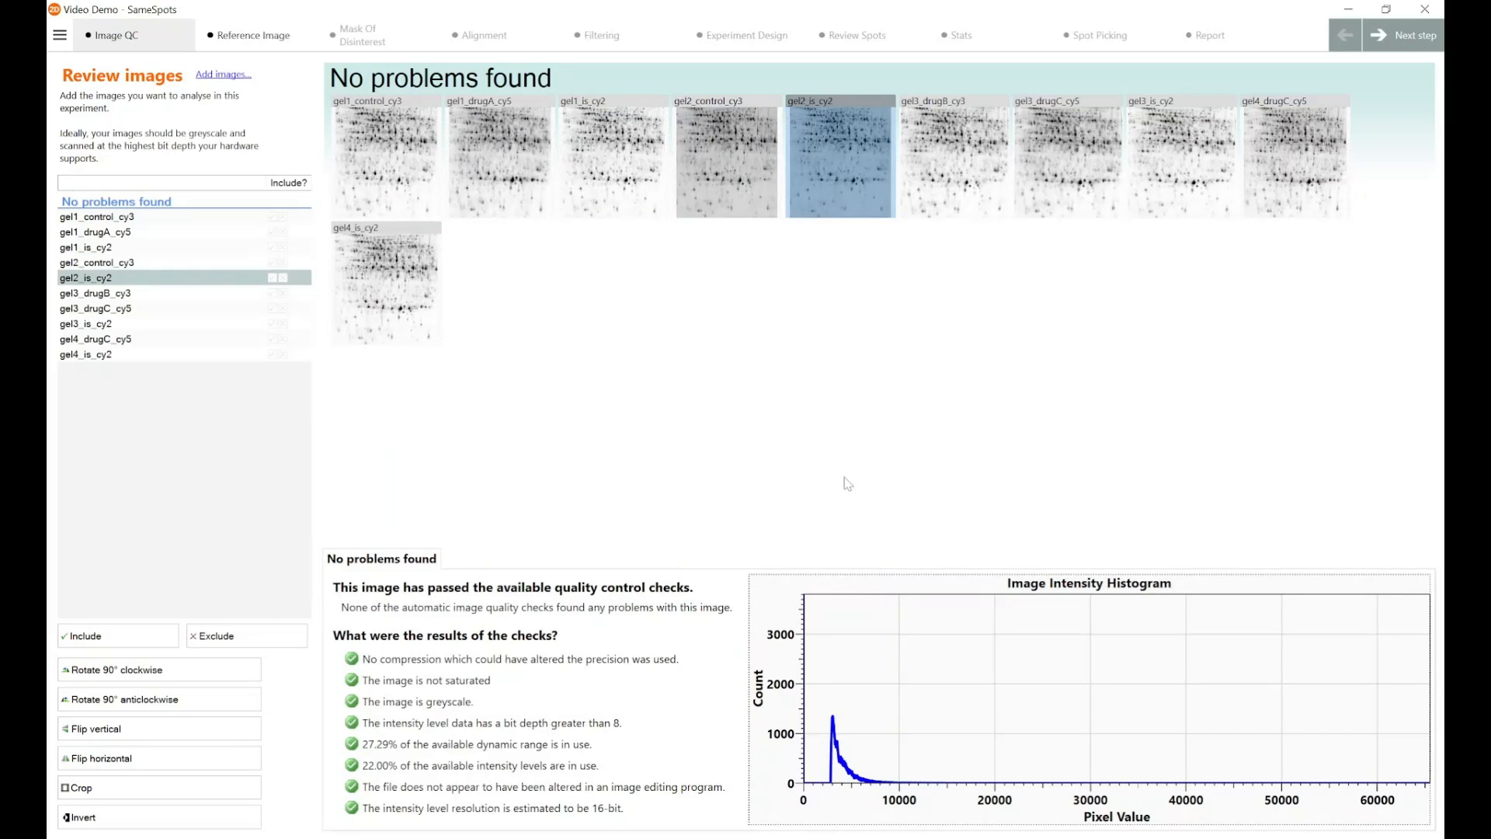